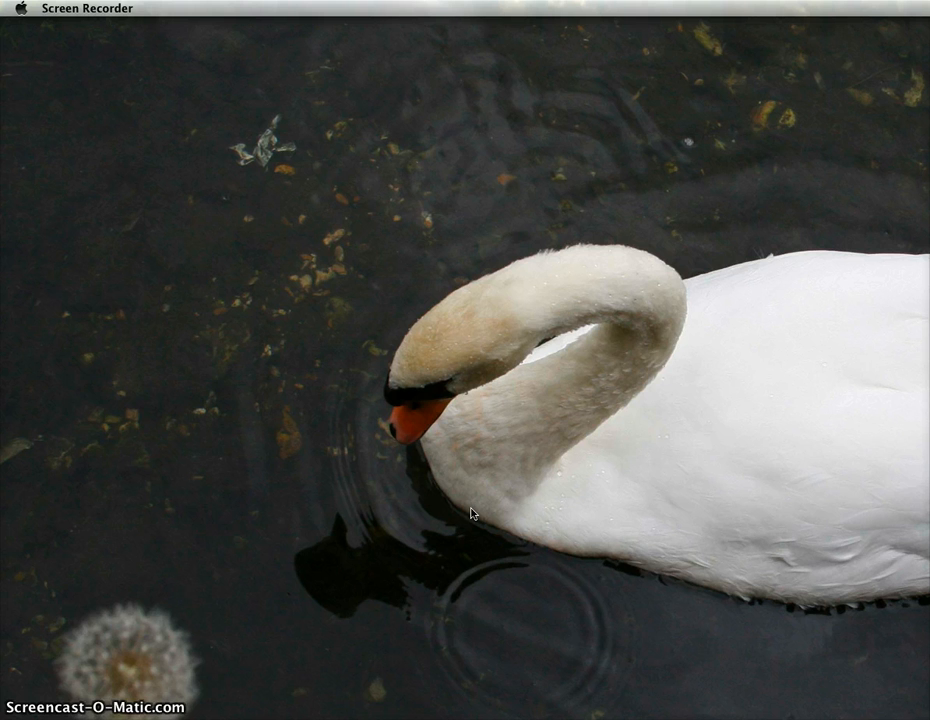
# Launch TextEdit from the Applications folder so that a blank untitled document opens
pyautogui.click(408, 446)
pyautogui.click(275, 718)
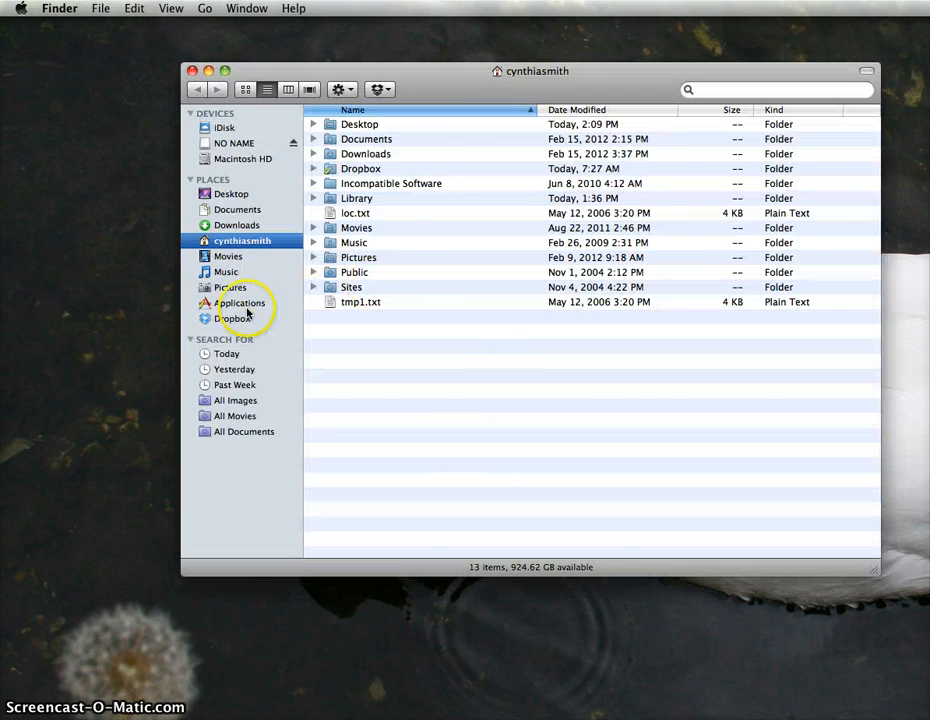
pyautogui.click(245, 305)
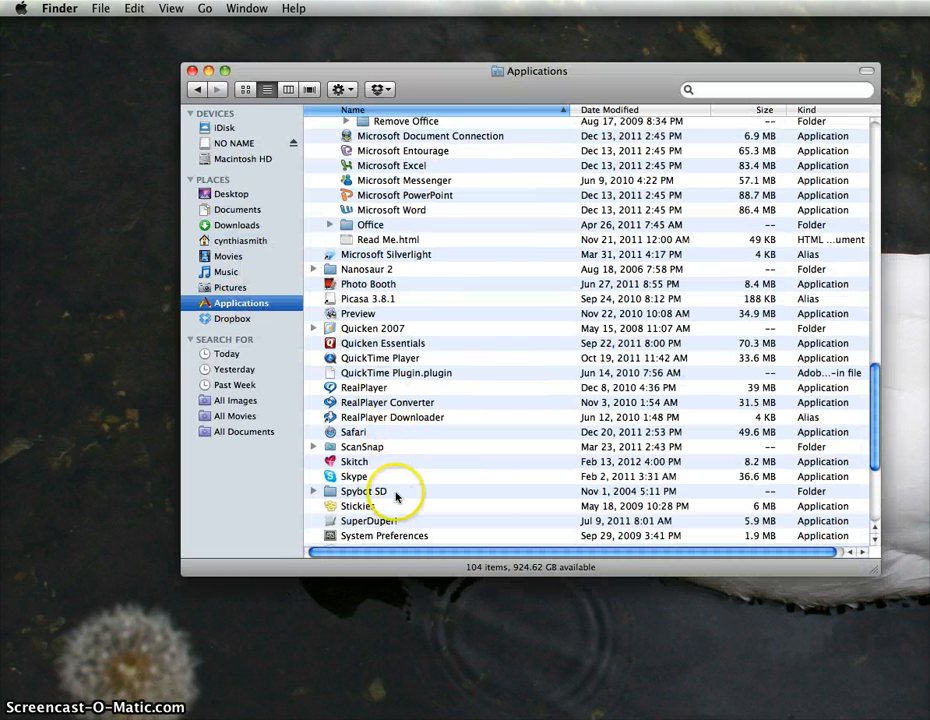
pyautogui.scroll(-3, 396, 497)
pyautogui.doubleClick(355, 466)
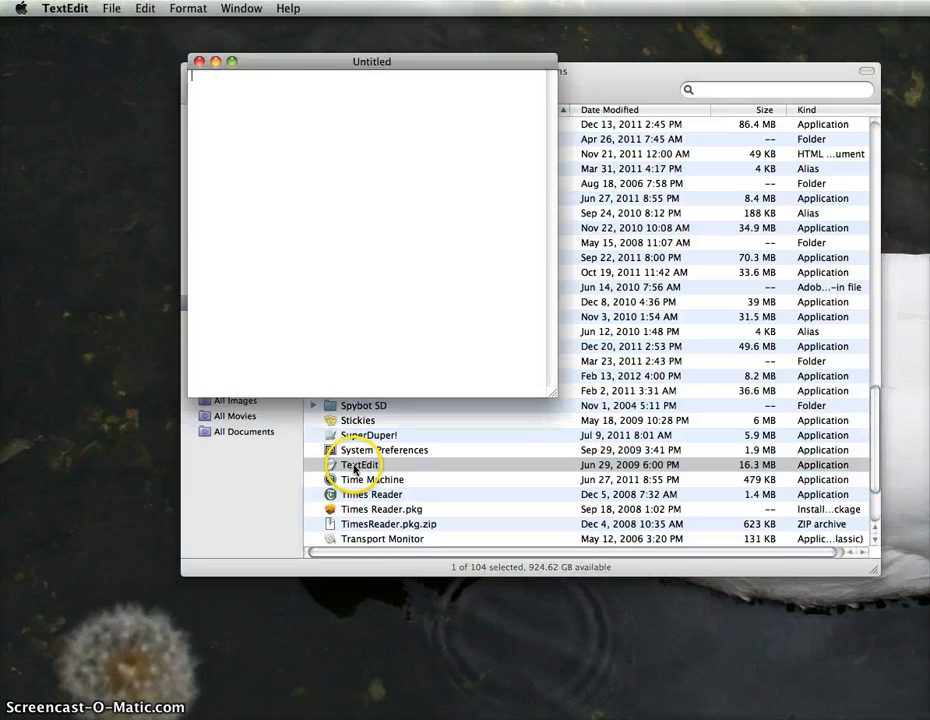
# Close the Finder window and move the blank document window nearer the middle of the screen
pyautogui.moveTo(614, 96); pyautogui.dragTo(623, 119)
pyautogui.click(201, 97)
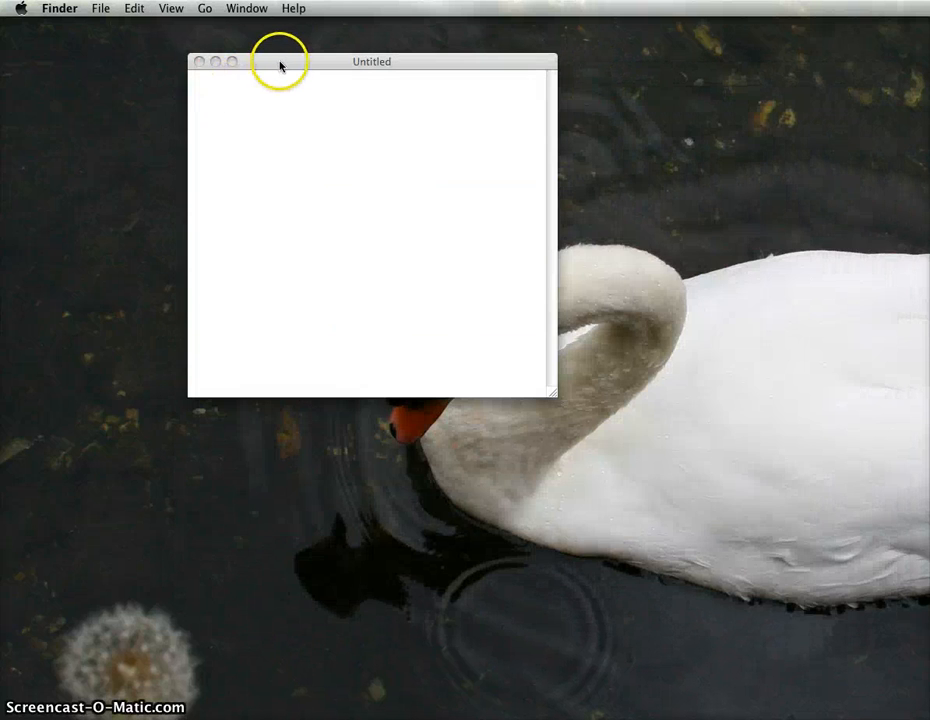
pyautogui.moveTo(280, 66); pyautogui.dragTo(340, 152)
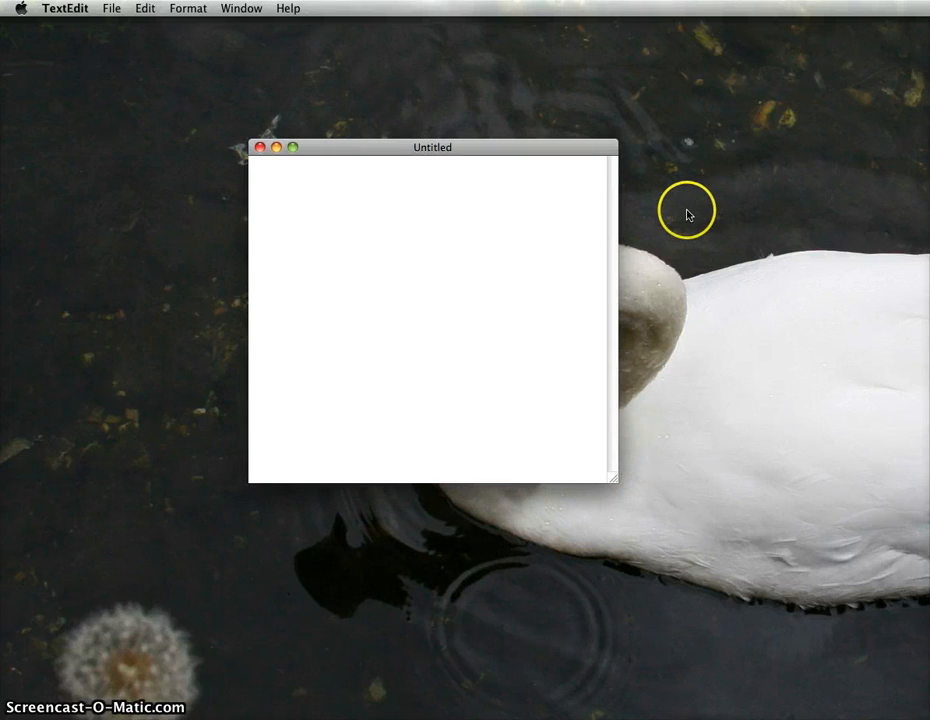
# Open the TextEdit preferences and check which format is chosen for new documents
pyautogui.click(112, 8)
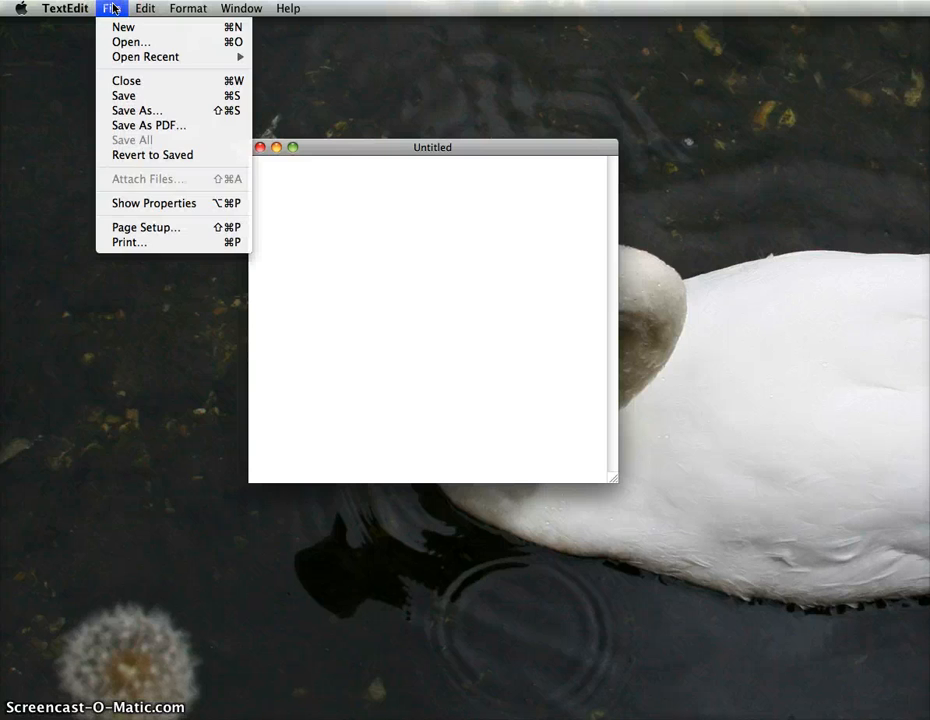
pyautogui.moveTo(72, 8)
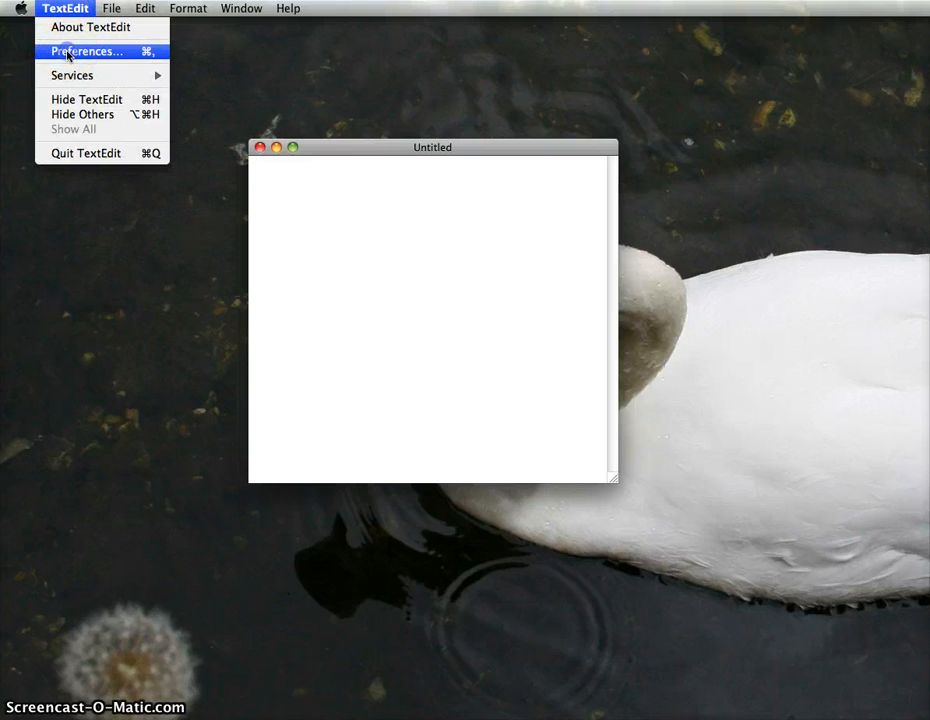
pyautogui.click(68, 52)
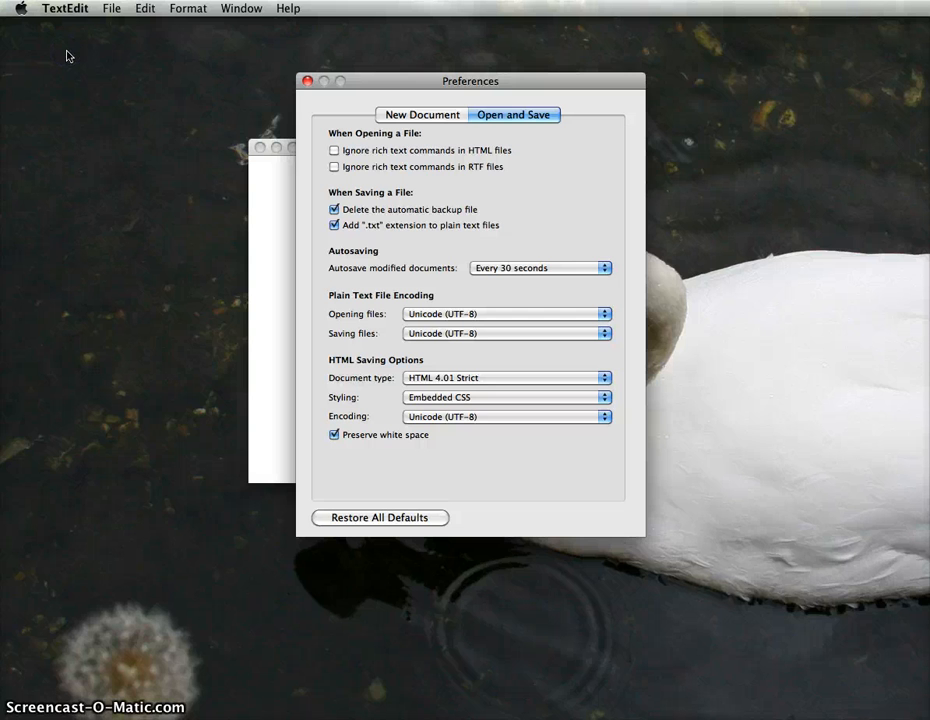
pyautogui.click(422, 115)
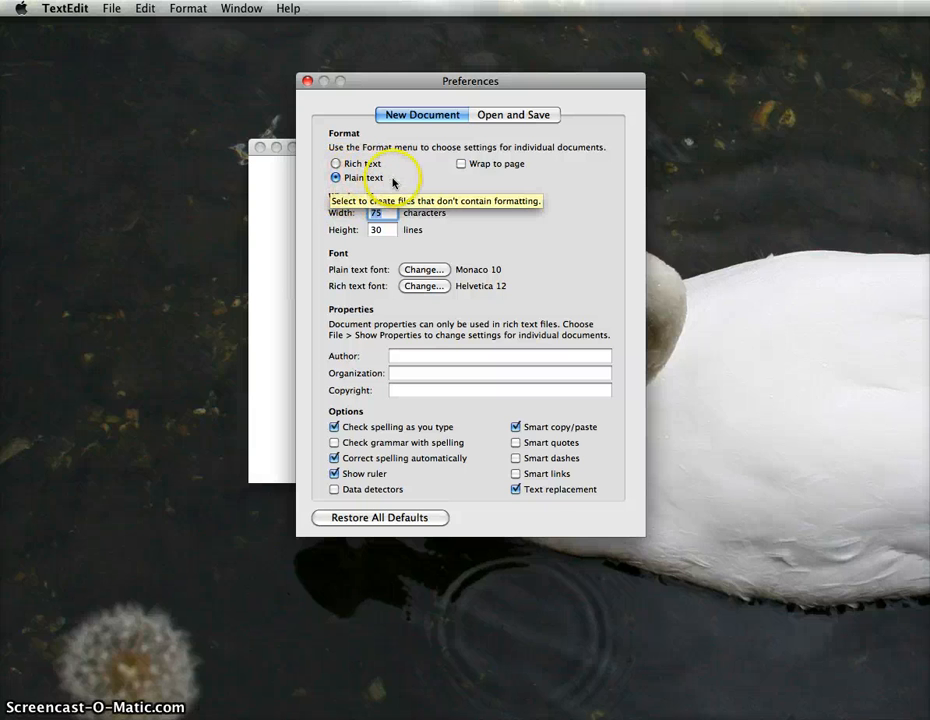
# Choose Unicode (UTF-8) as the plain text encoding for both opening and saving files, and close the preferences
pyautogui.click(505, 117)
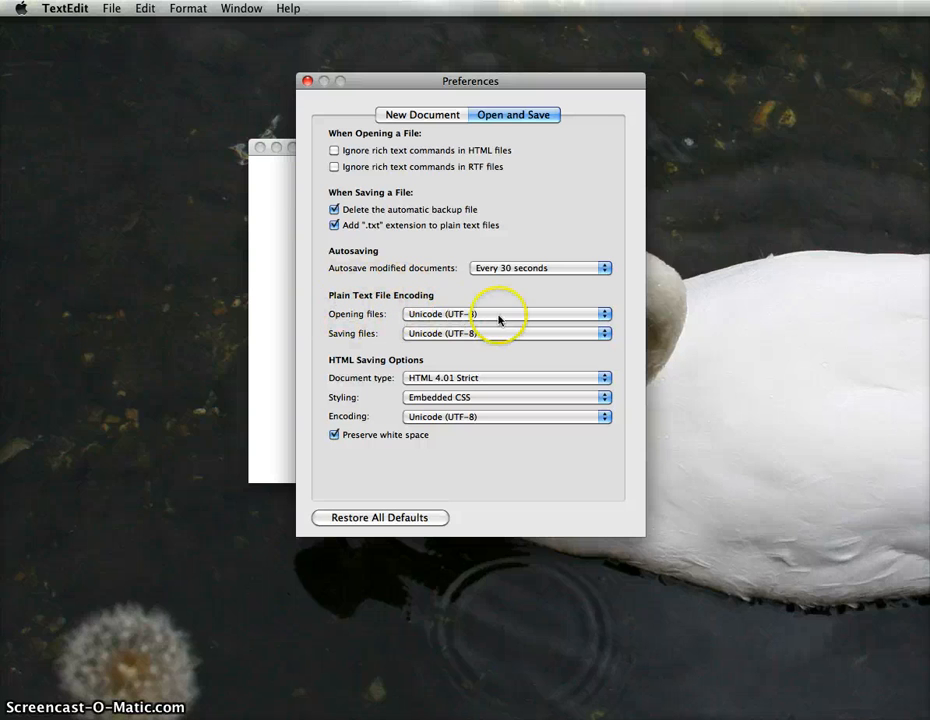
pyautogui.click(603, 315)
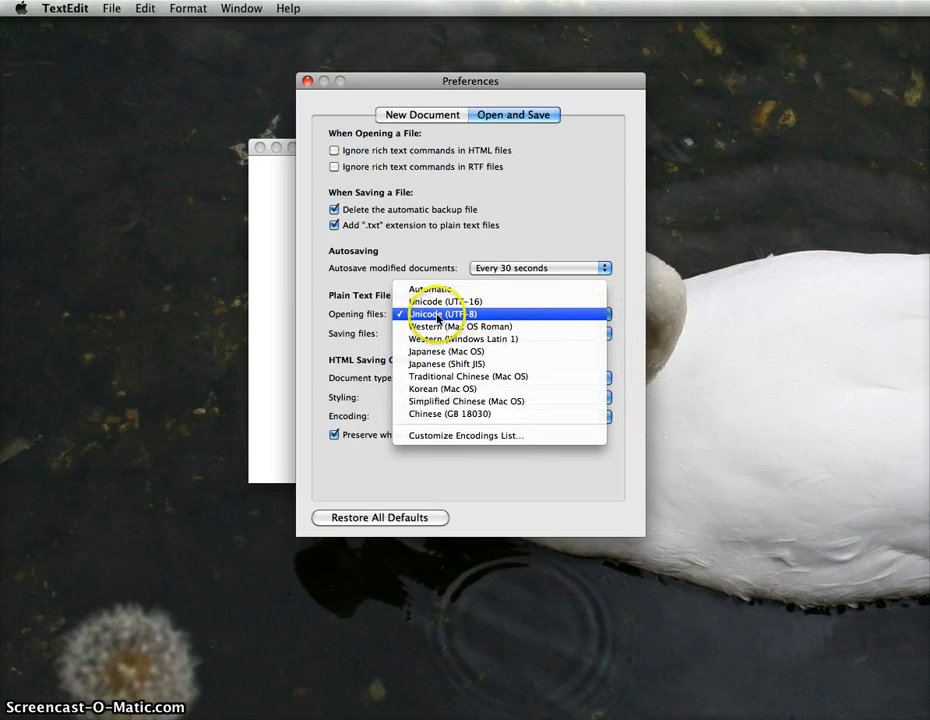
pyautogui.click(509, 316)
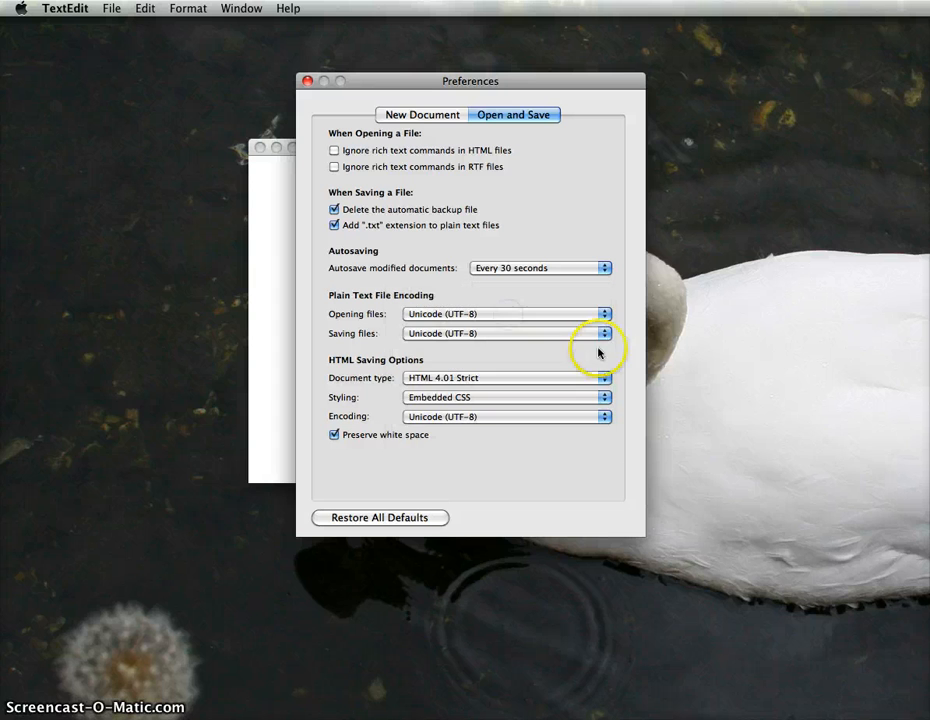
pyautogui.click(605, 340)
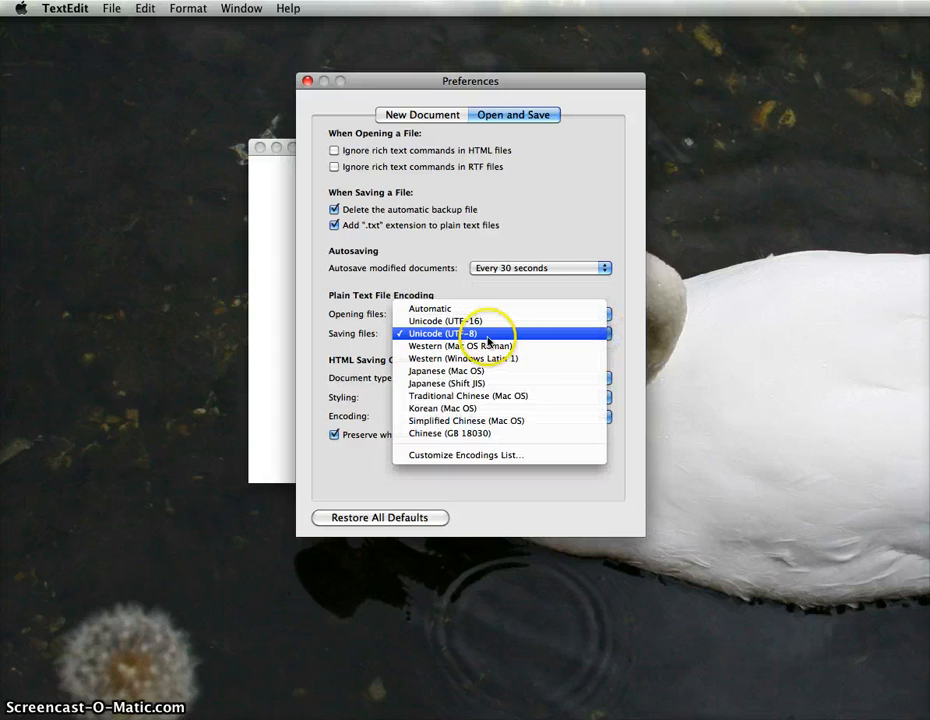
pyautogui.click(531, 336)
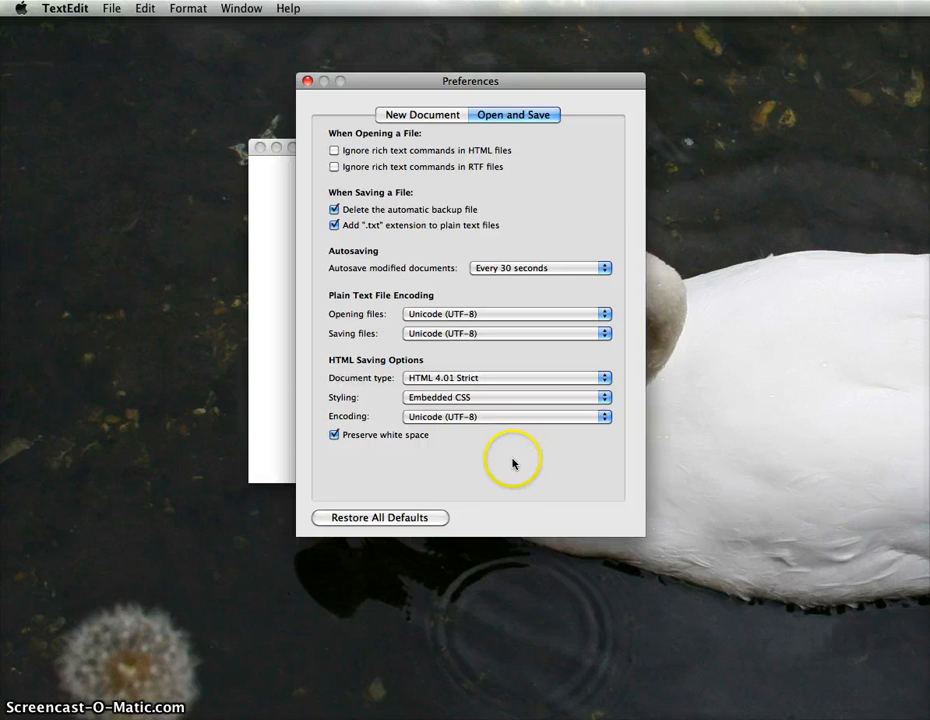
pyautogui.click(308, 81)
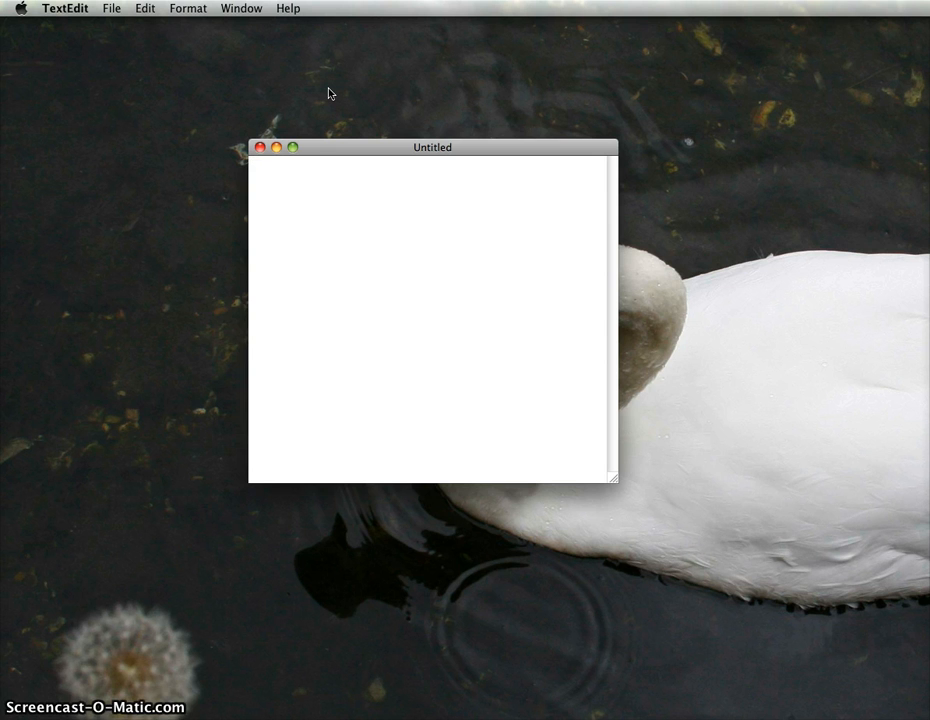
# Start the first line of the document with the date and time 21/02/2012 06:15 followed by a comma
pyautogui.write('21')
pyautogui.write('/')
pyautogui.write('02/')
pyautogui.write('2012')
pyautogui.write(' 06')
pyautogui.write(':')
pyautogui.write('15,')
# Add the tip in double quotes: "Always clear your desk at the end of the day so you'll start the next day with a clean slate"
pyautogui.write('Al')
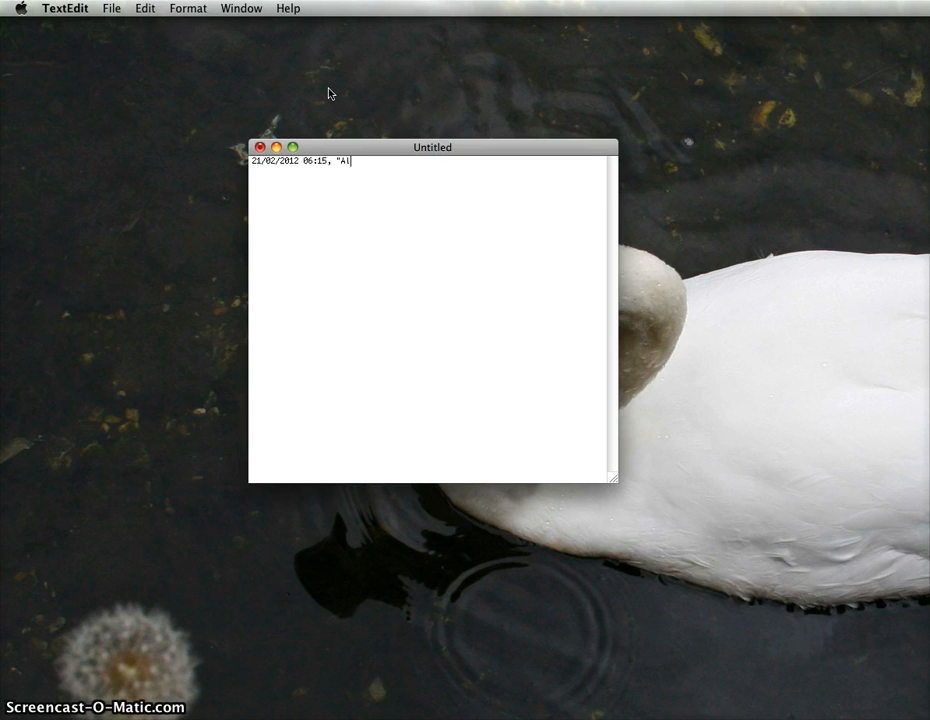
pyautogui.write('ways clear your desk ot the end of th')
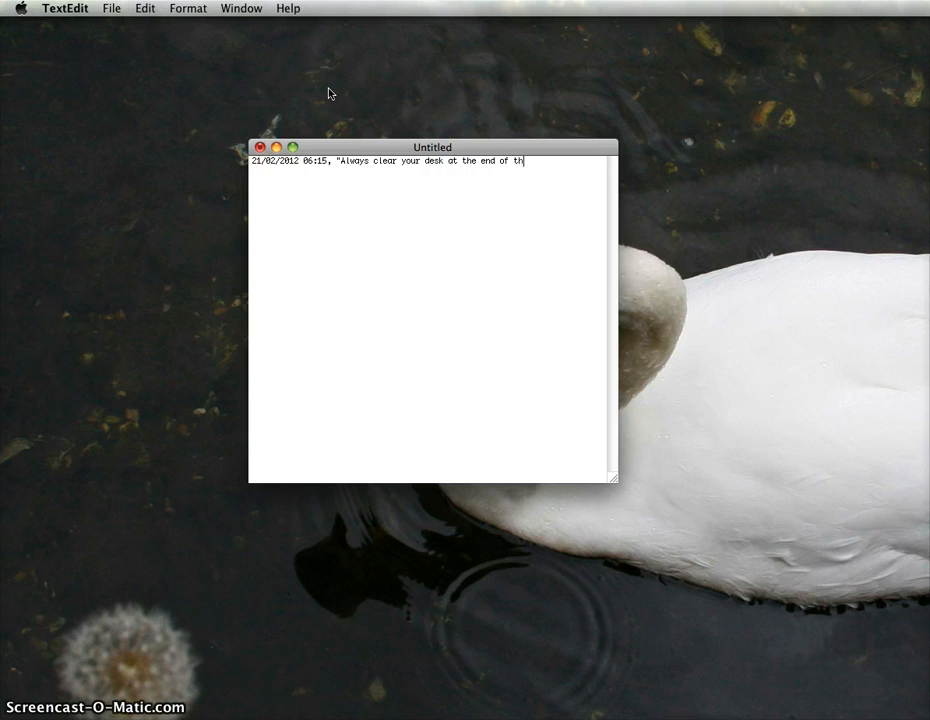
pyautogui.write('e day so ')
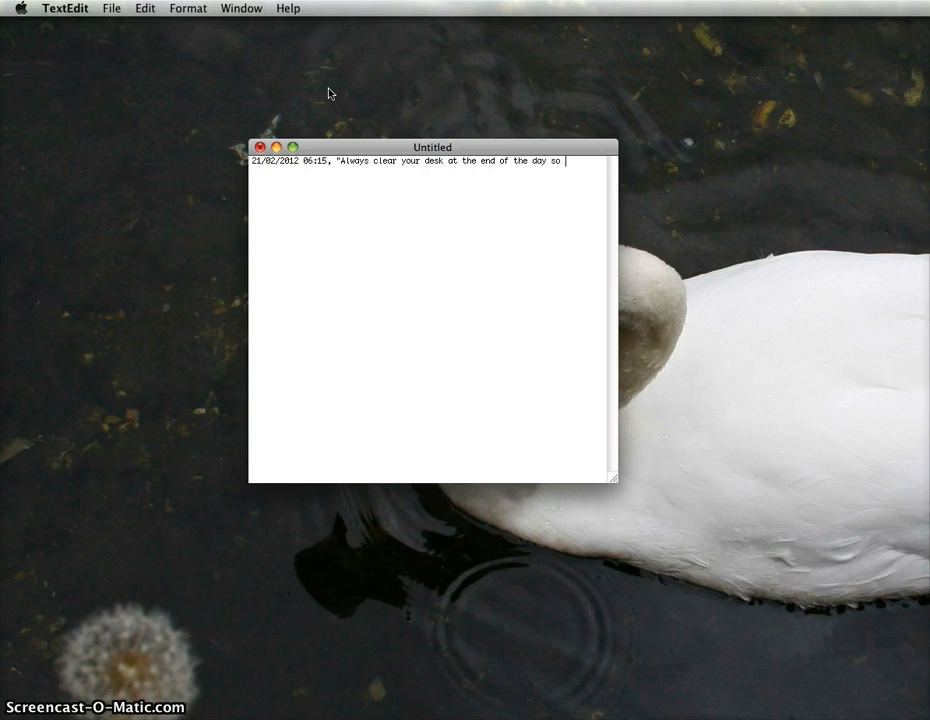
pyautogui.write("you'll start the next day with a ")
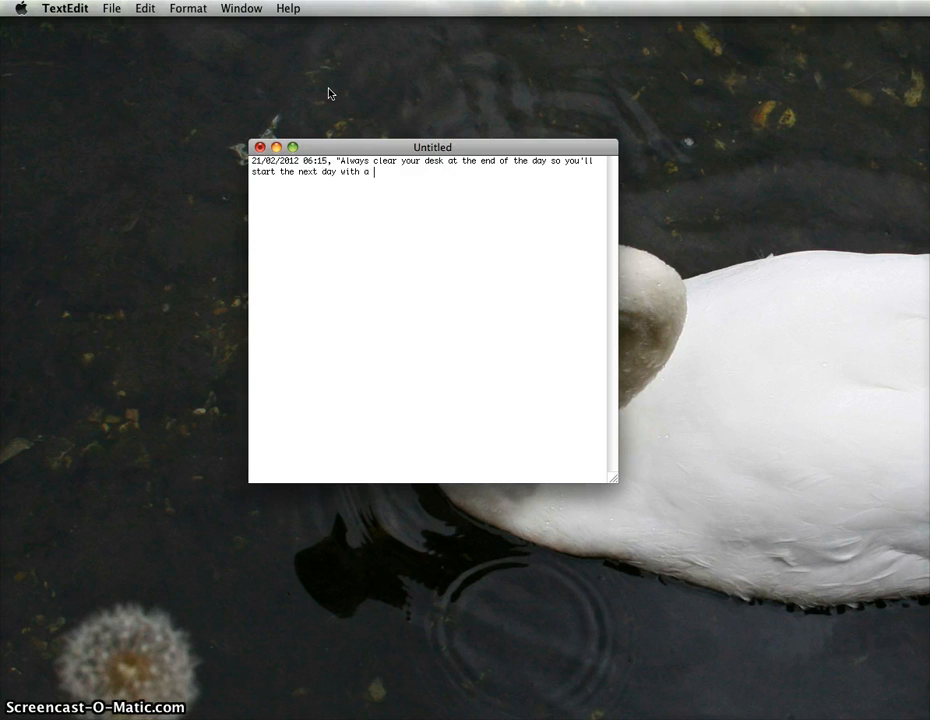
pyautogui.write('clean slate')
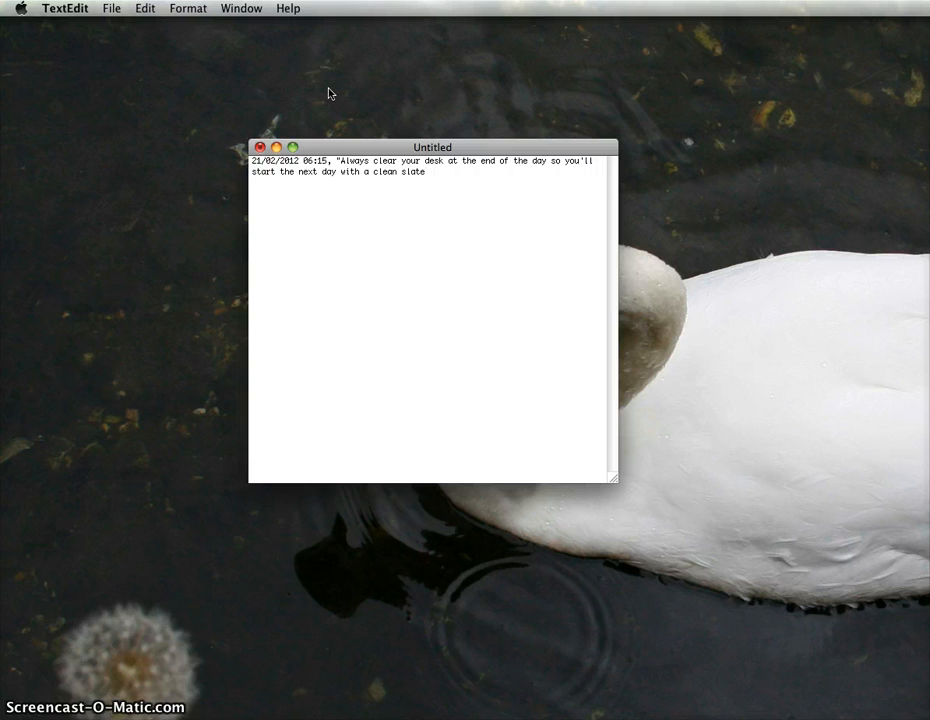
pyautogui.write('"')
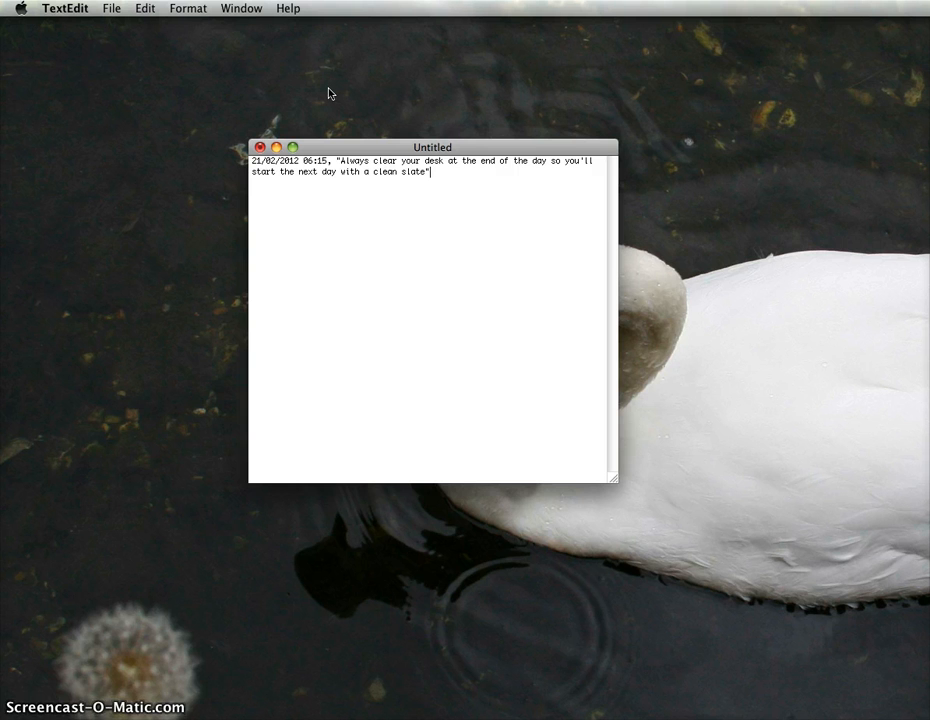
# Try a comma after "desk" in the first tip and remove it again
pyautogui.write(',')
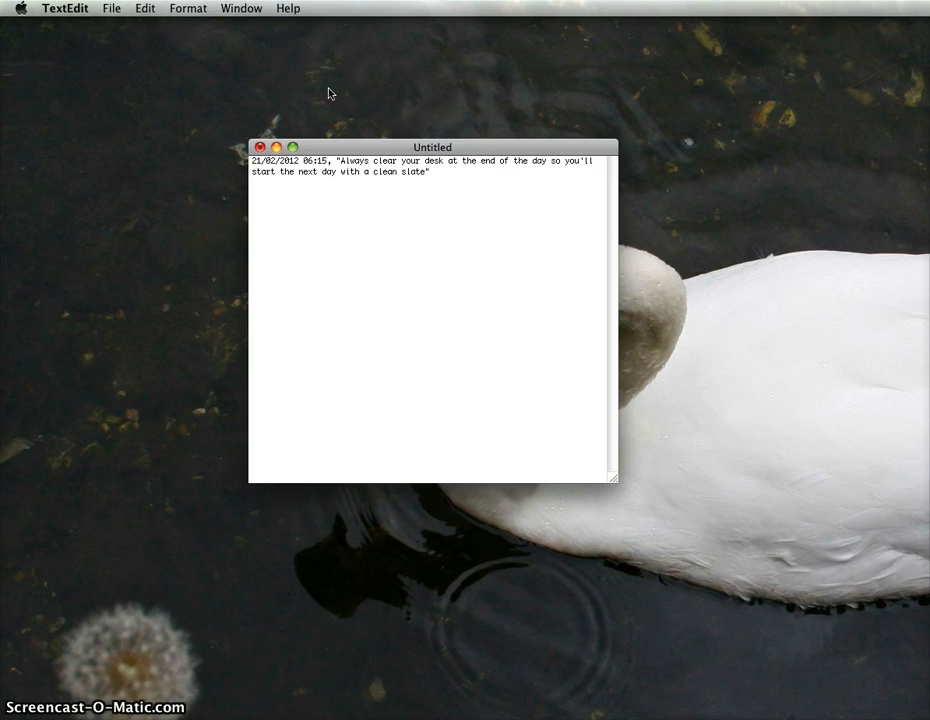
pyautogui.click(442, 165)
pyautogui.write(',')
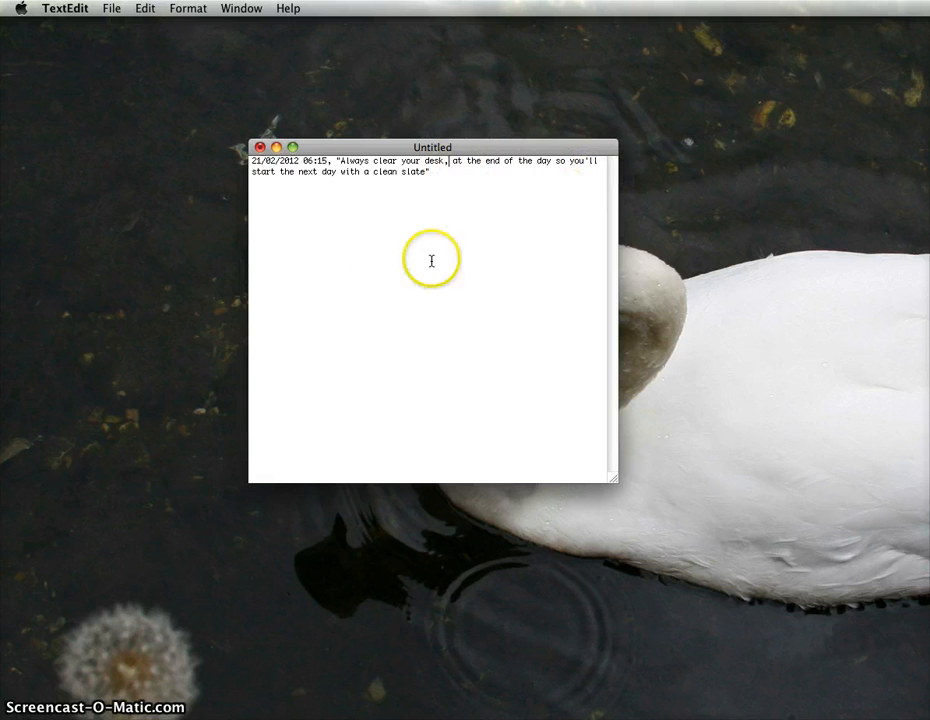
pyautogui.click(365, 270)
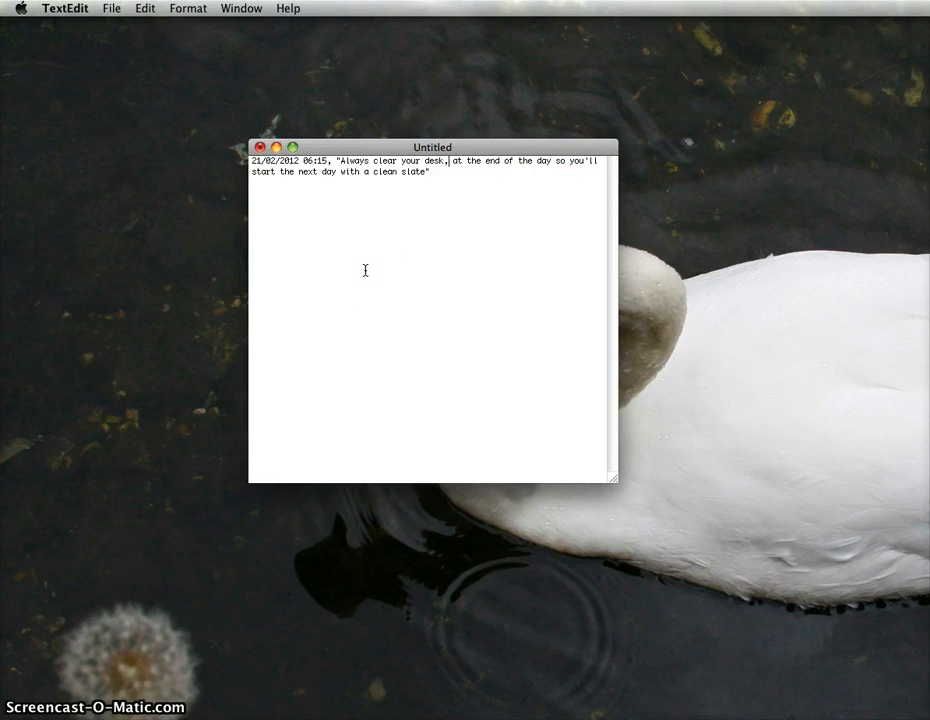
pyautogui.press('BackSpace')
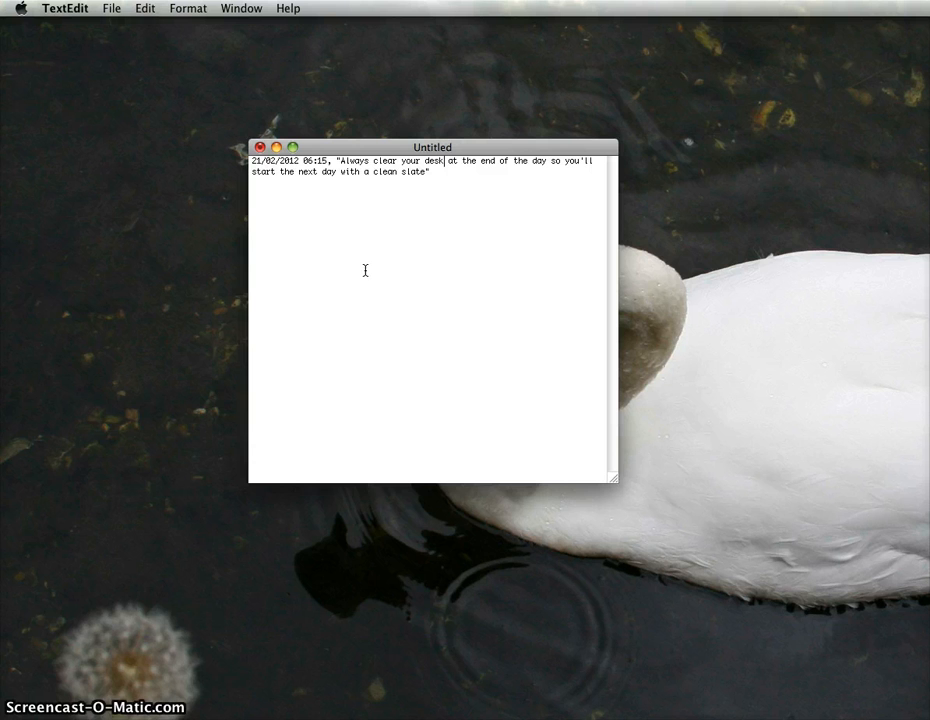
# Begin a second entry on a new line with the date and time 23/02/2012 06:15
pyautogui.click(261, 195)
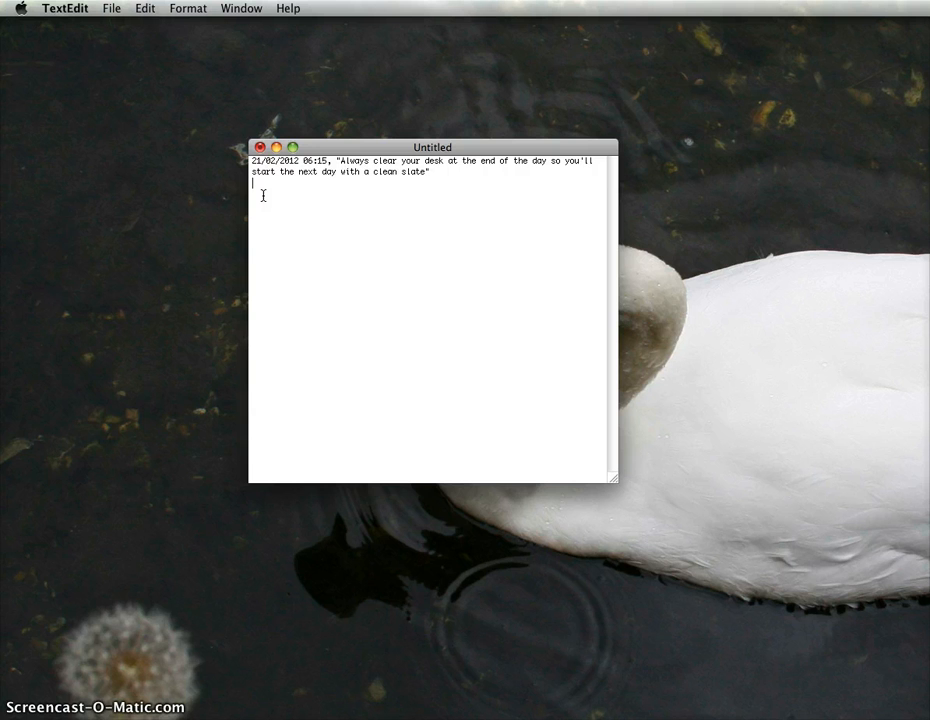
pyautogui.write('23')
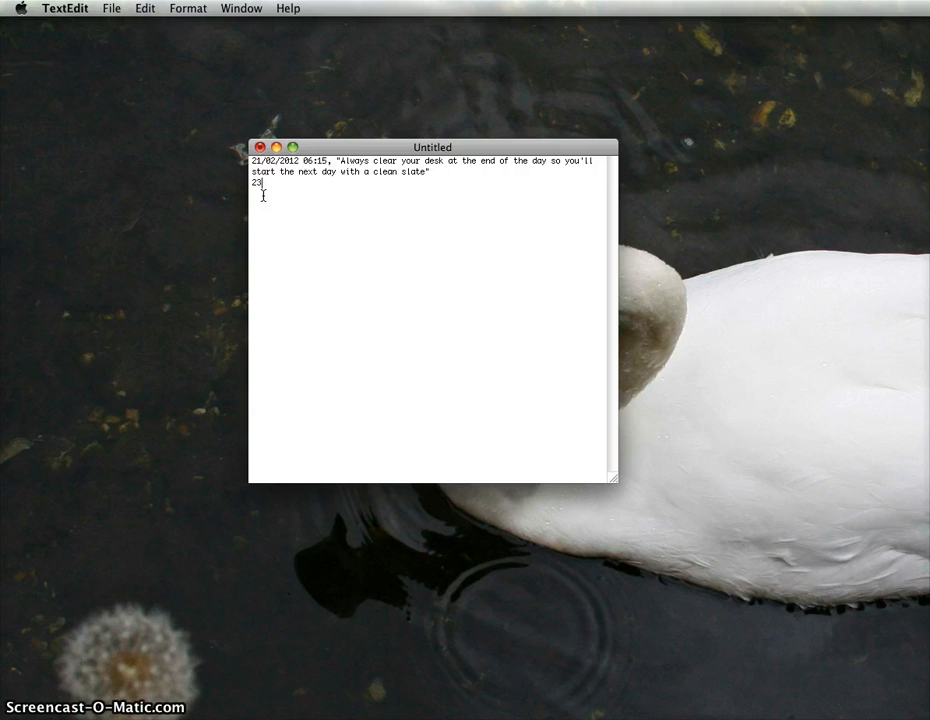
pyautogui.write('/02/2012 06')
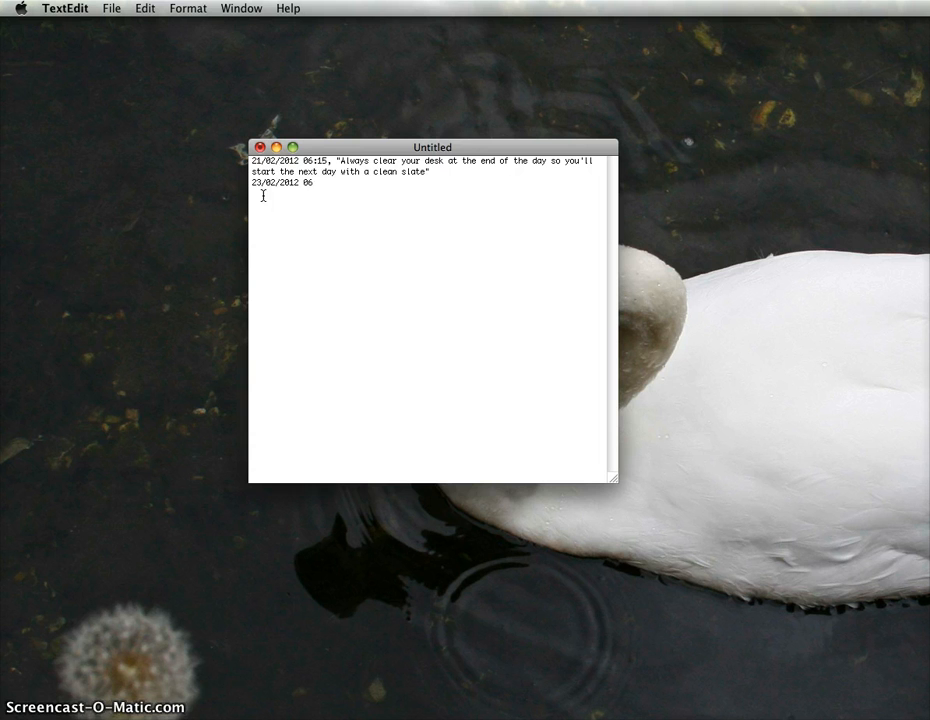
pyautogui.write(':15')
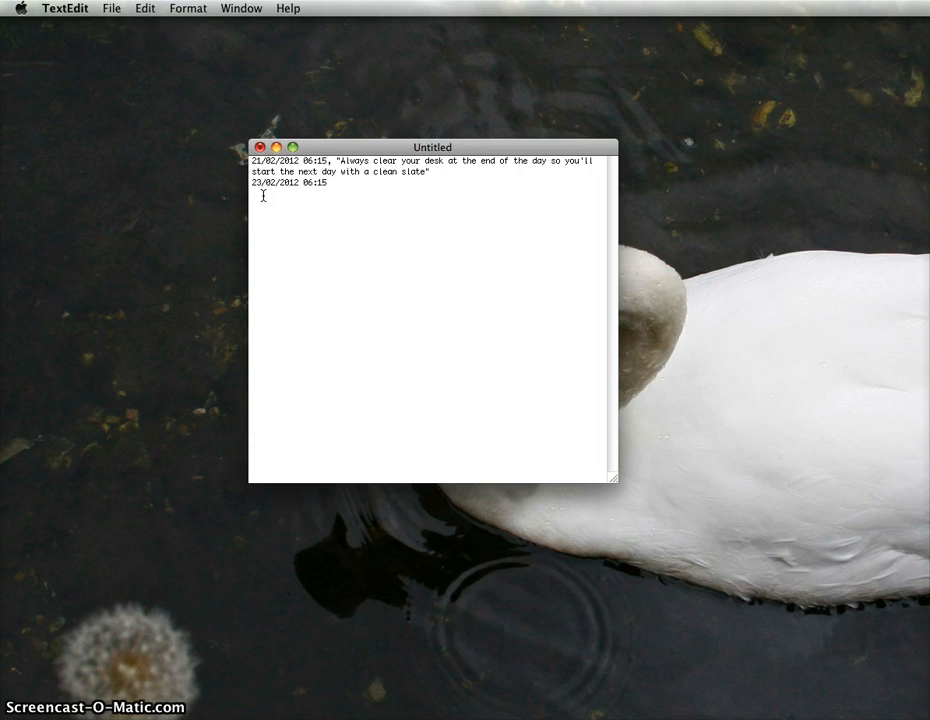
# Add a comma and an opening quote, and write "Save space by taking office supplies out of their original packaging. Store like with"
pyautogui.write(', "Save space by taking office supplie out')
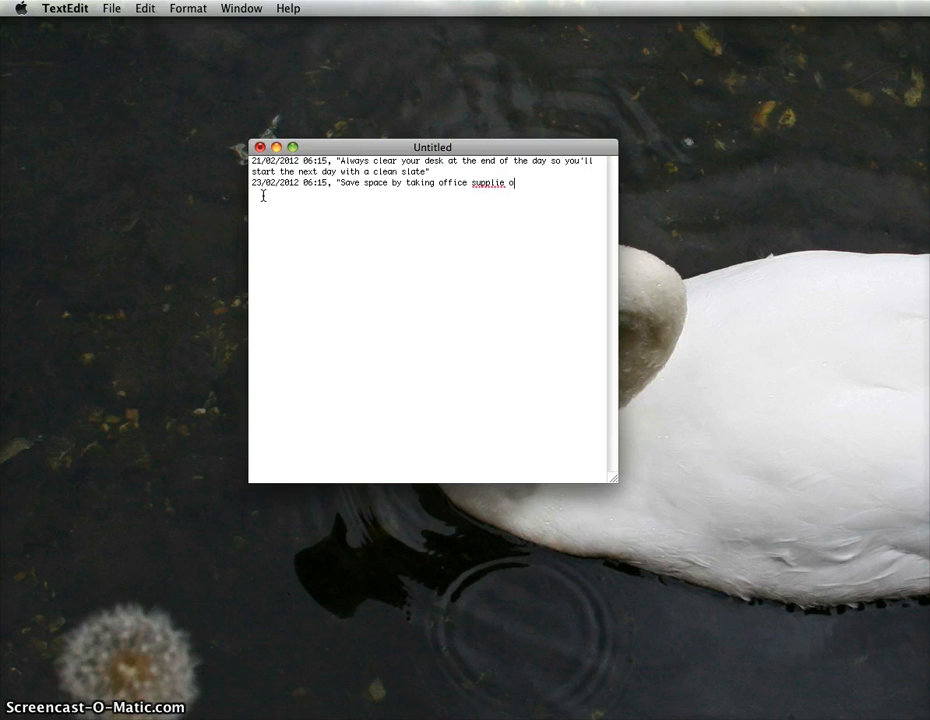
pyautogui.press('BackSpace')
pyautogui.press('BackSpace')
pyautogui.press('BackSpace')
pyautogui.press('BackSpace')
pyautogui.write('s ')
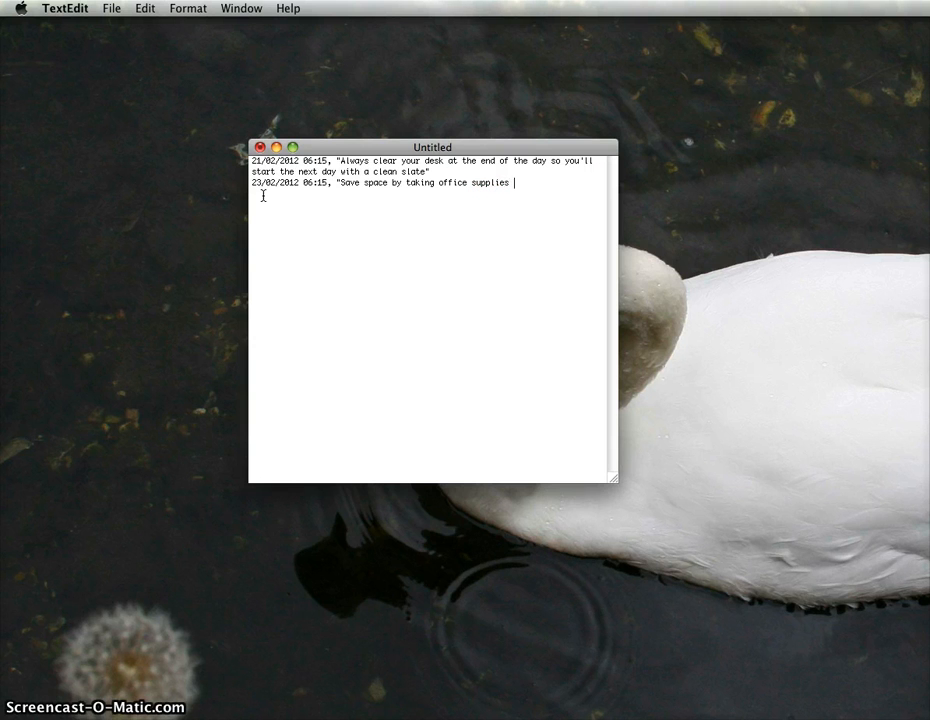
pyautogui.write('out of their original packaging. Store like with')
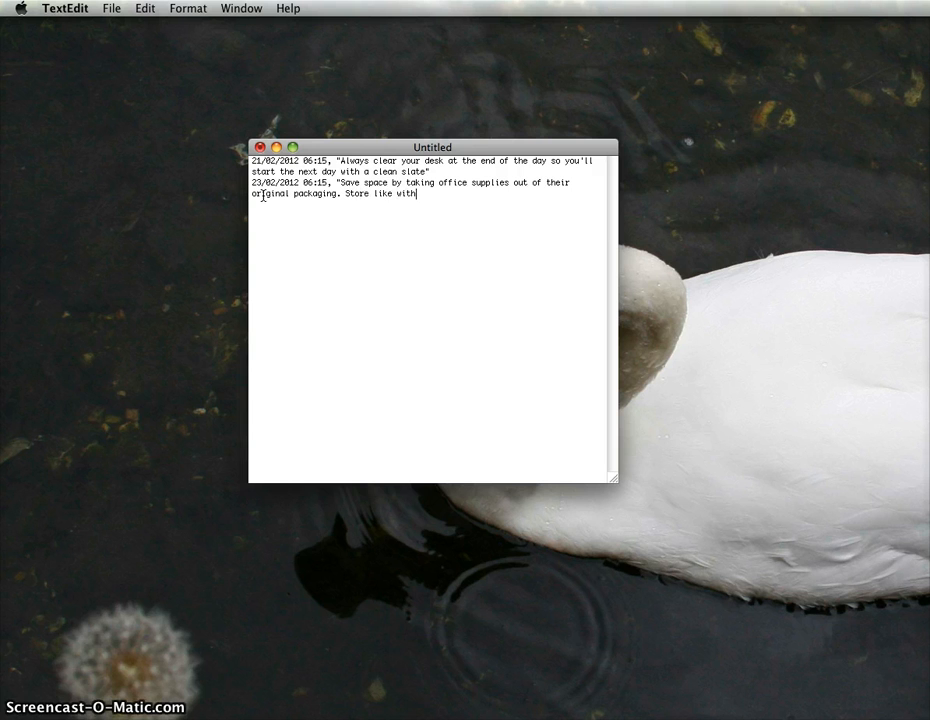
# Complete the second tip with "like - pens with pens and markers with markers - in clear plastic labelled containers" and a closing double quote
pyautogui.write(' like - pens')
pyautogui.write('pens,')
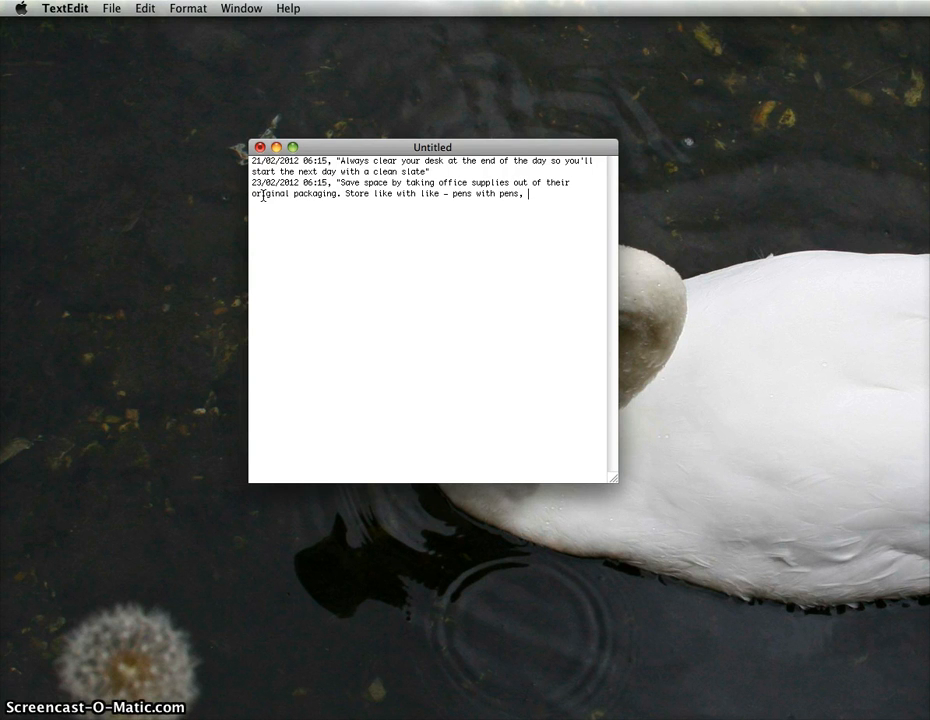
pyautogui.press('BackSpace')
pyautogui.press('BackSpace')
pyautogui.write('and markers with p')
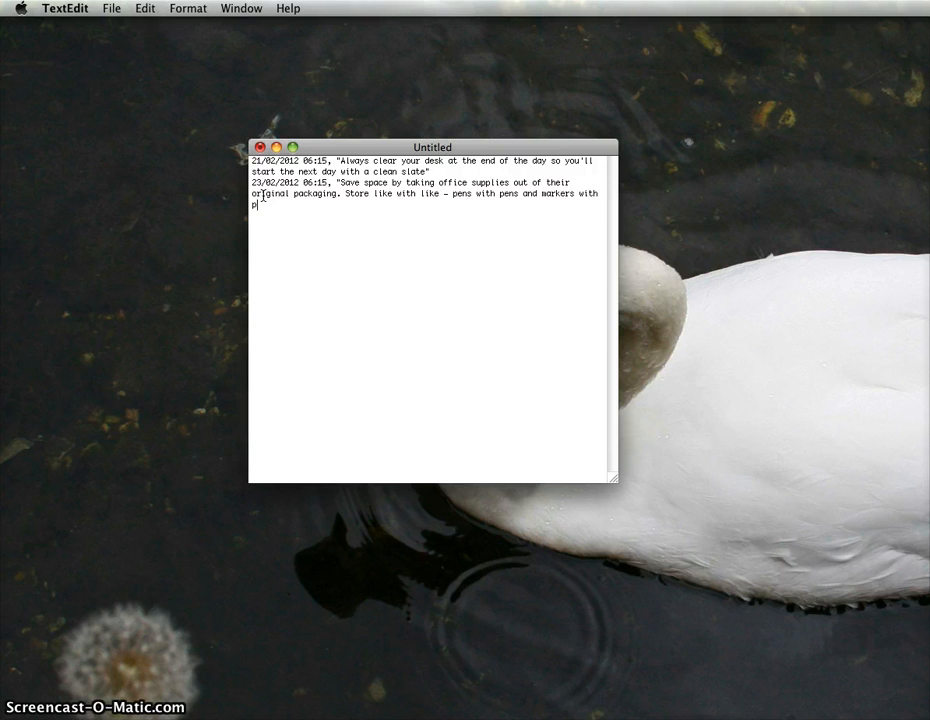
pyautogui.press('BackSpace')
pyautogui.write('markers - in clear plastic labelle')
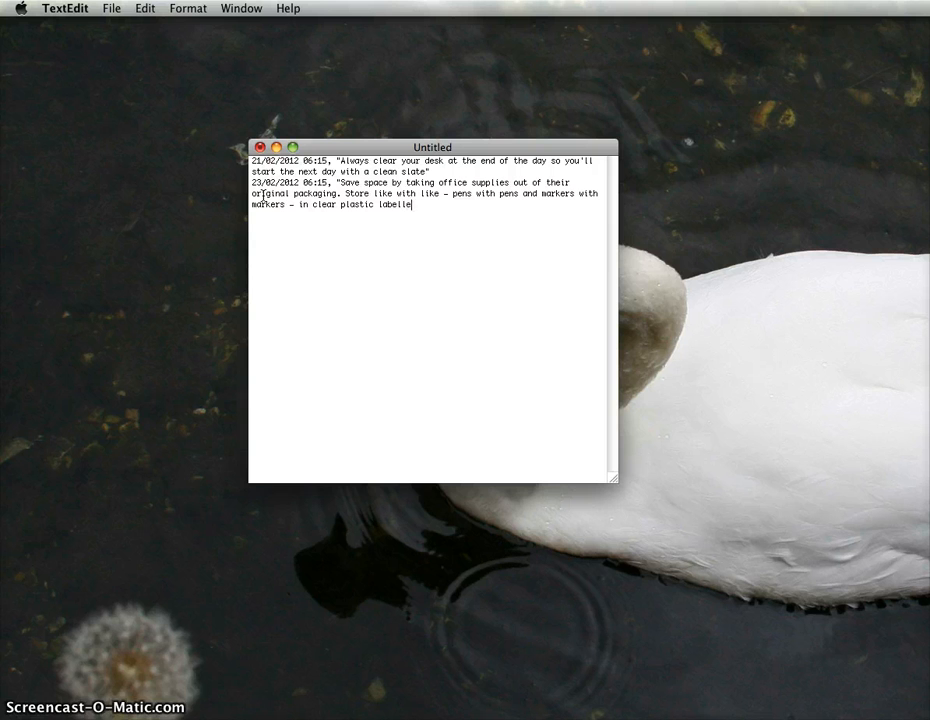
pyautogui.write('d containers"')
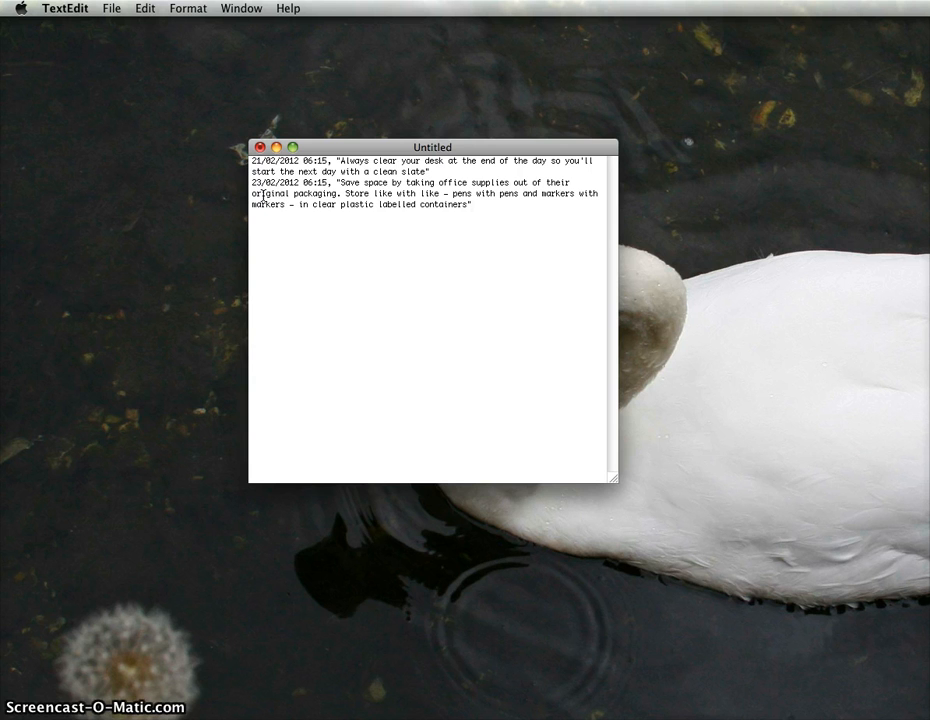
# Save the document to the Desktop as Hootsuite.csv with Unicode (UTF-8) encoding, keeping the .csv extension rather than .txt
pyautogui.click(112, 9)
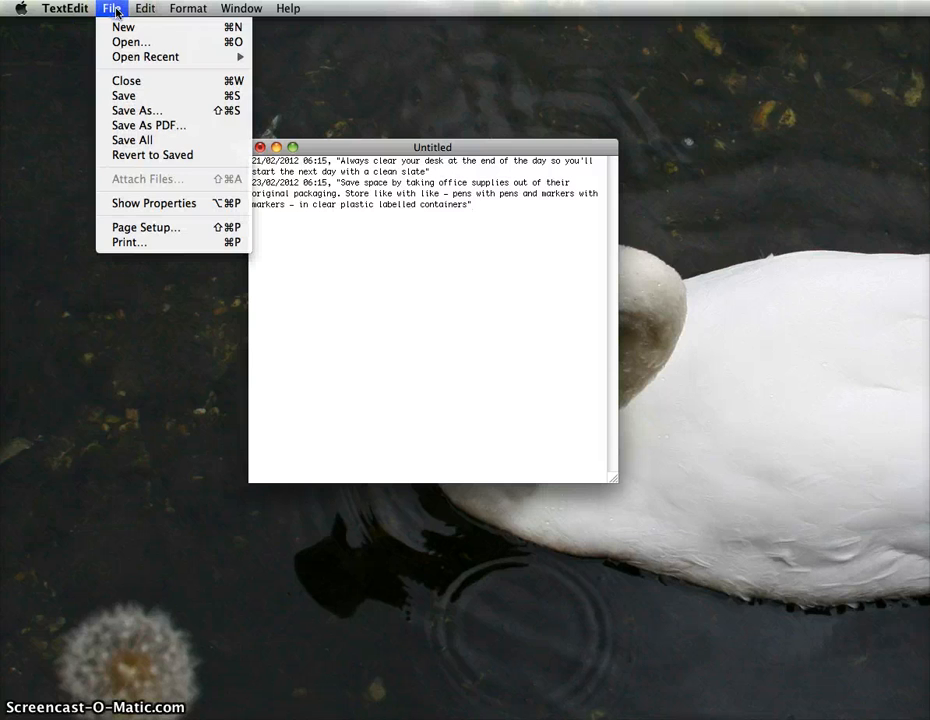
pyautogui.click(130, 114)
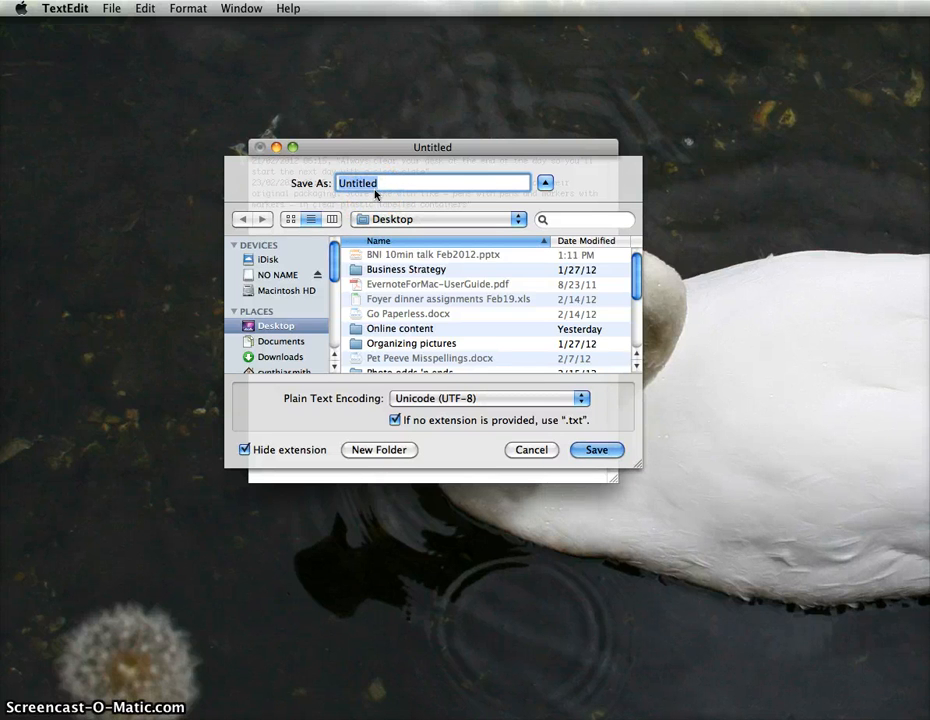
pyautogui.write('Hootsuite')
pyautogui.write('csv')
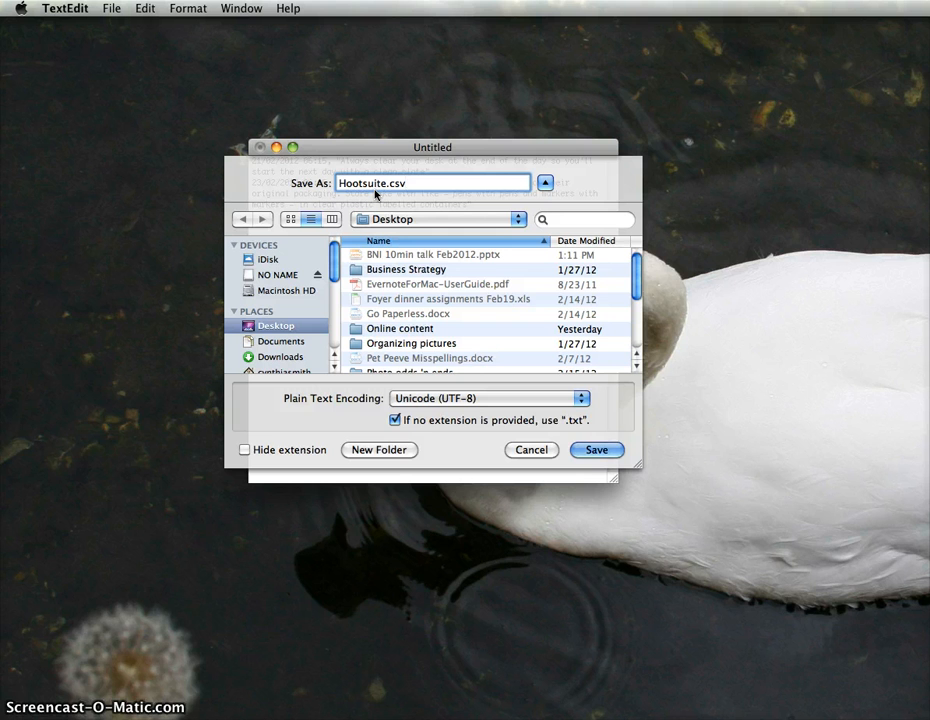
pyautogui.click(360, 400)
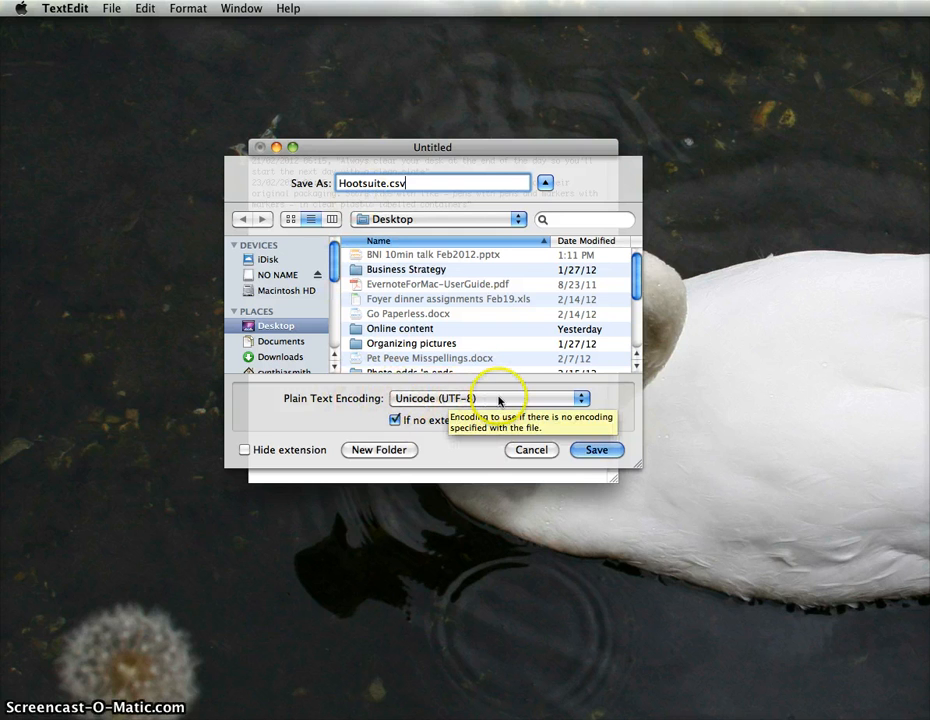
pyautogui.click(592, 450)
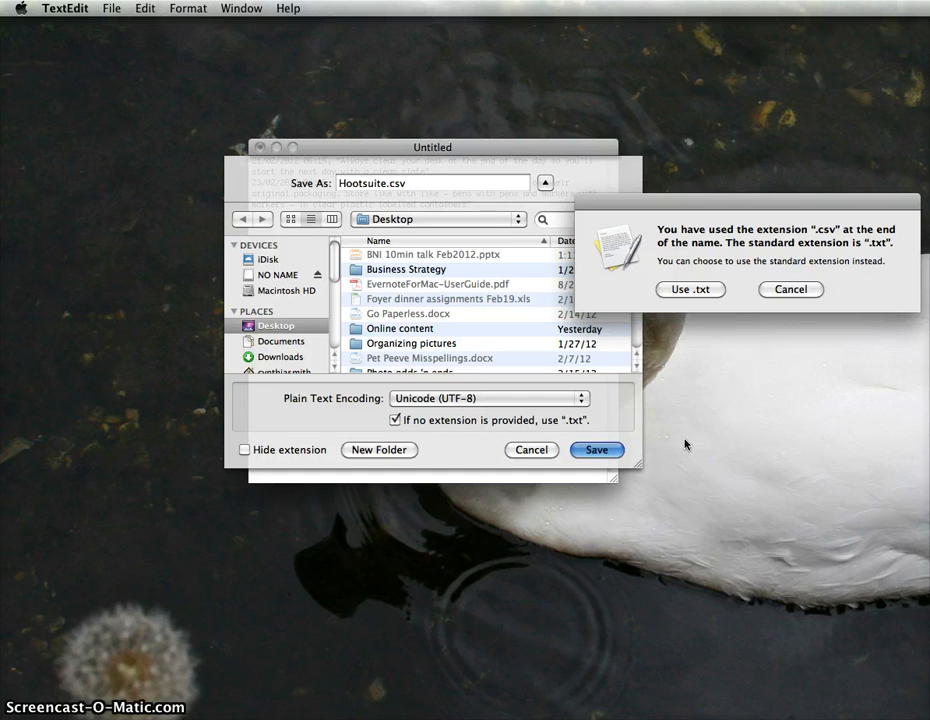
pyautogui.click(859, 292)
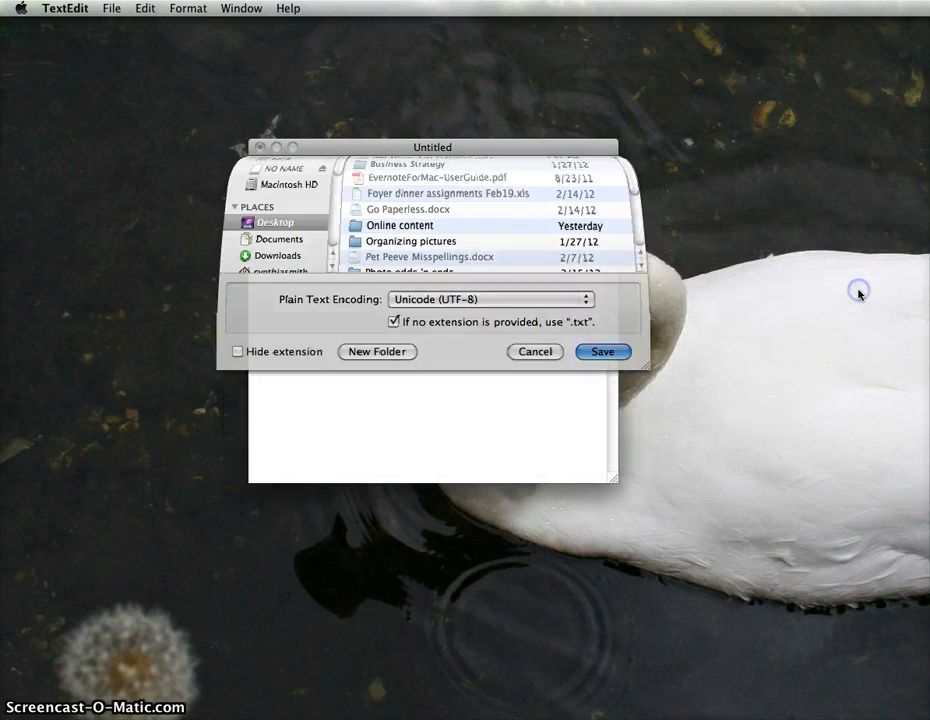
pyautogui.click(798, 296)
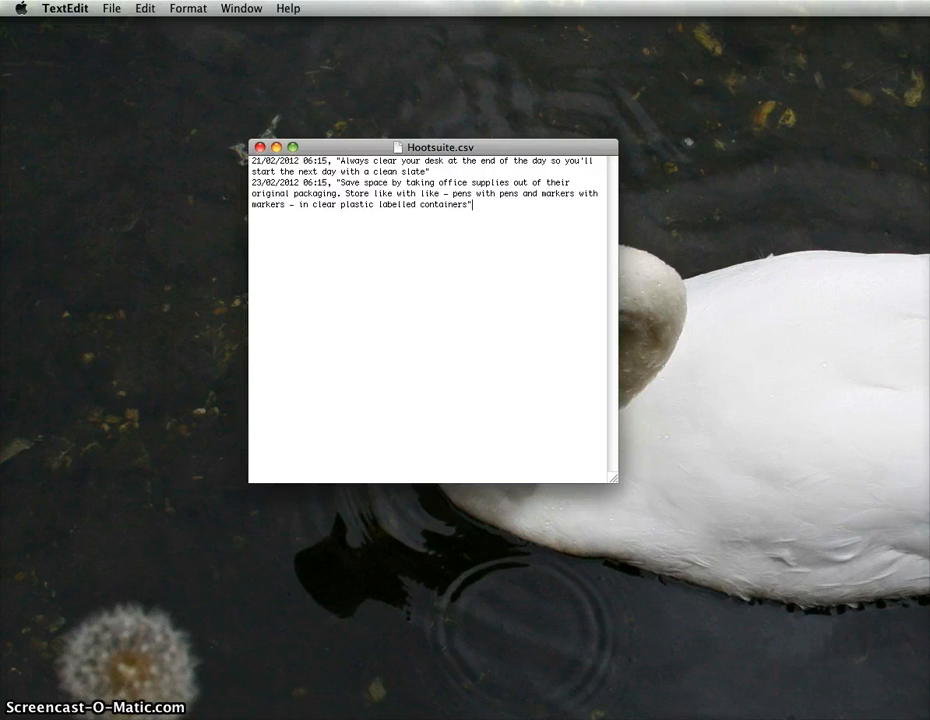
# Switch to the Finder desktop, move the Hootsuite.csv file icon into the clear area beside the document window, and deselect it
pyautogui.moveTo(925, 395); pyautogui.dragTo(762, 166)
pyautogui.click(843, 175)
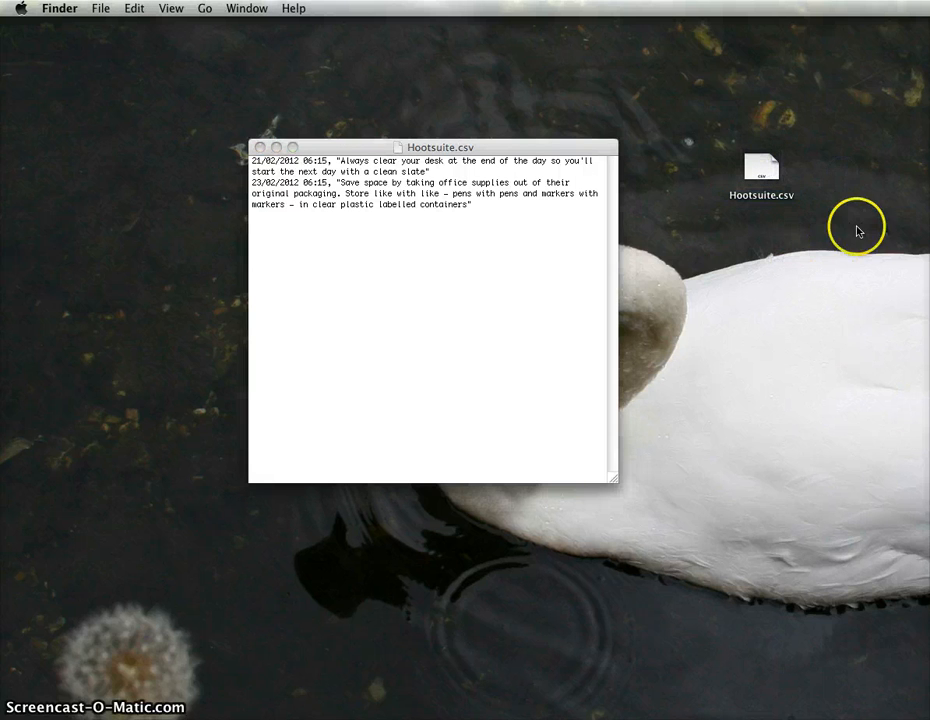